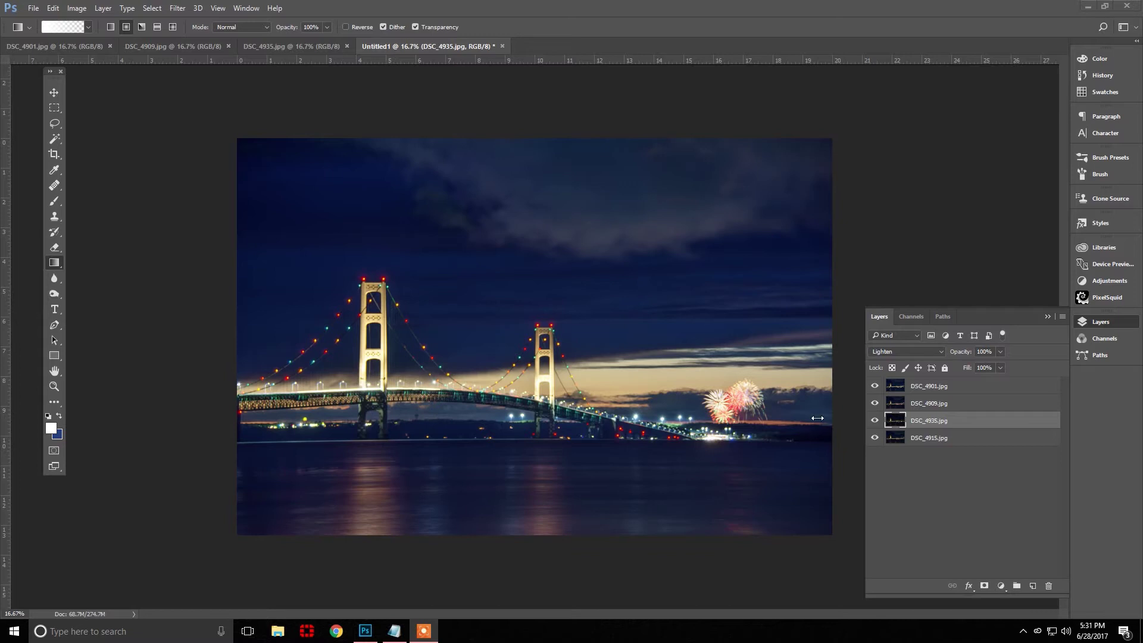
Hide the DSC_4901 layer while keeping DSC_4909 and DSC_4935 visible.
{"action": "left_click", "coordinate": [874, 388]}
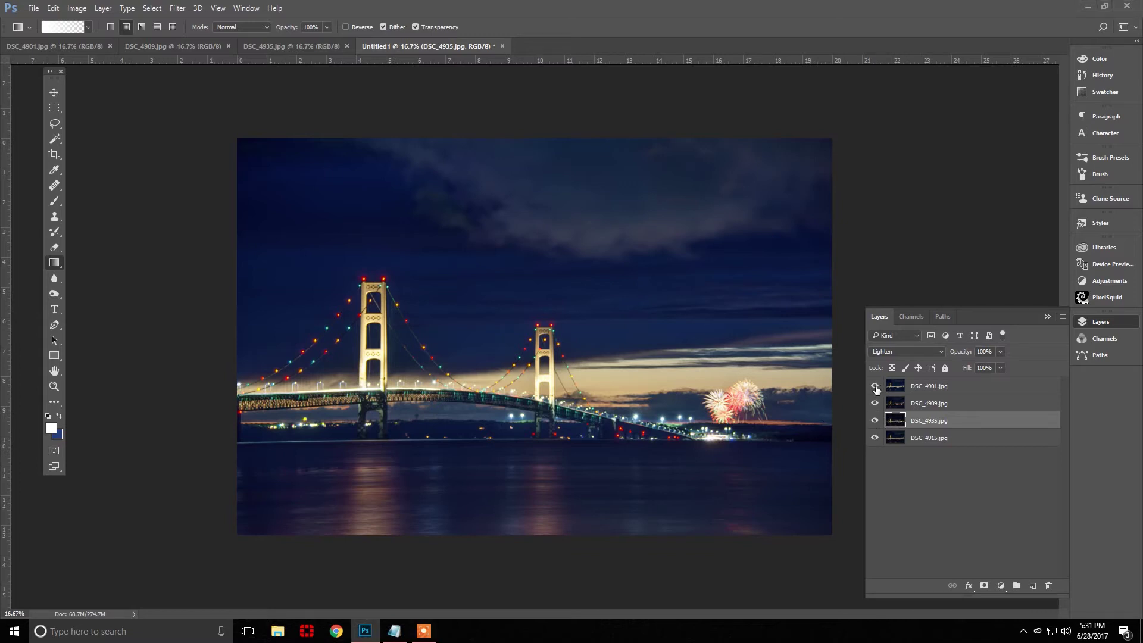
{"action": "left_click_drag", "start_coordinate": [875, 388], "coordinate": [875, 420]}
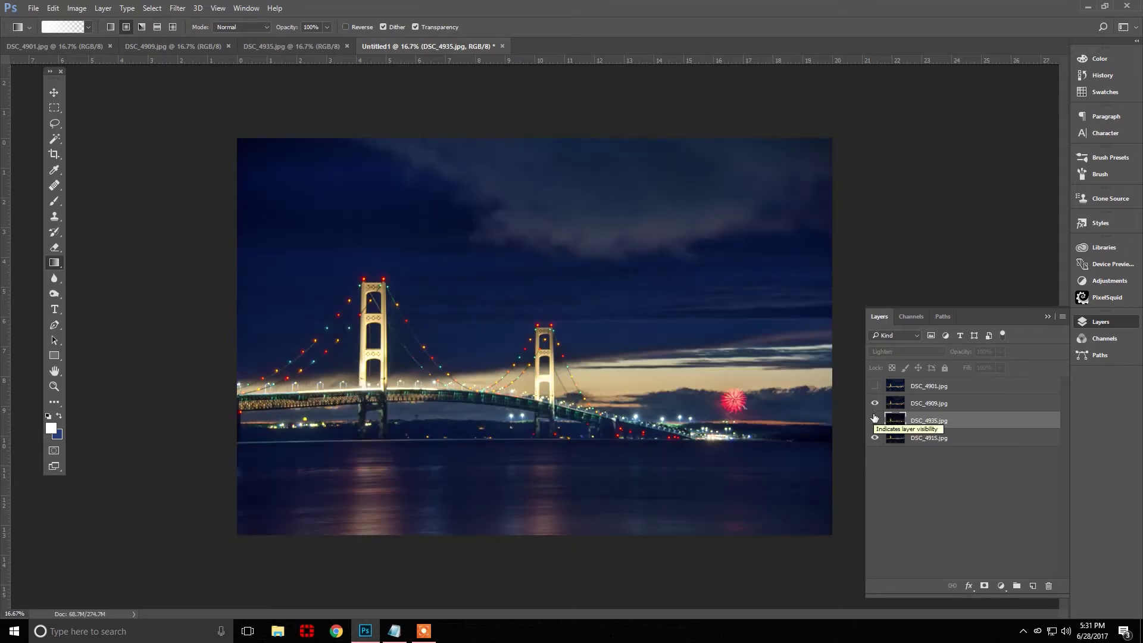
{"action": "left_click", "coordinate": [874, 420]}
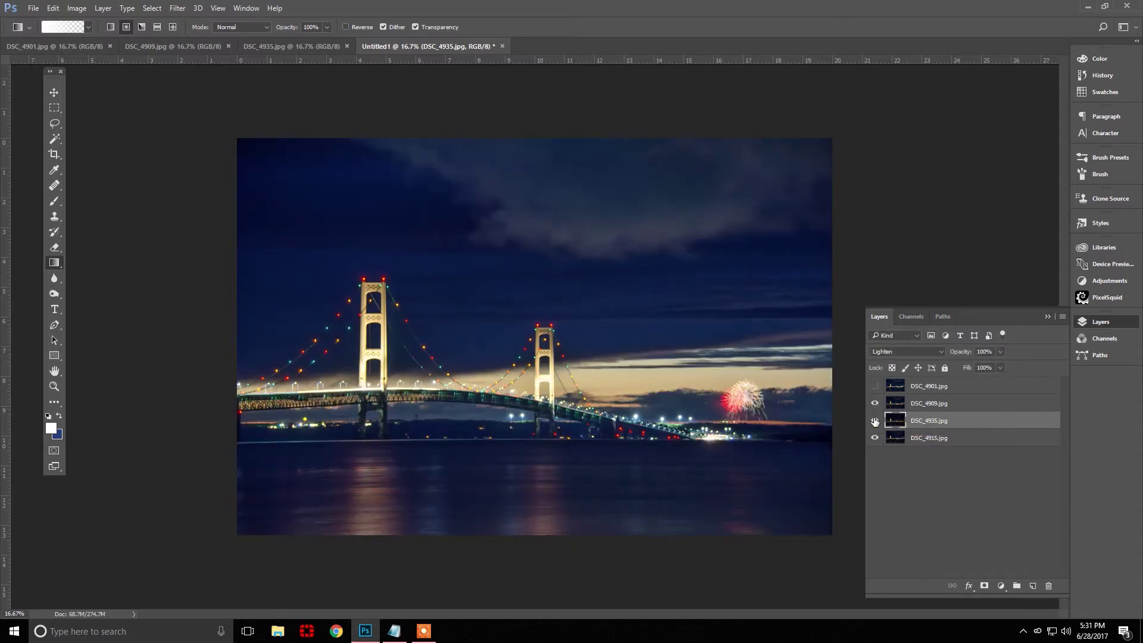
{"action": "left_click", "coordinate": [874, 386]}
Close the Untitled1 composite without saving its changes.
{"action": "left_click", "coordinate": [504, 46]}
{"action": "left_click", "coordinate": [575, 240]}
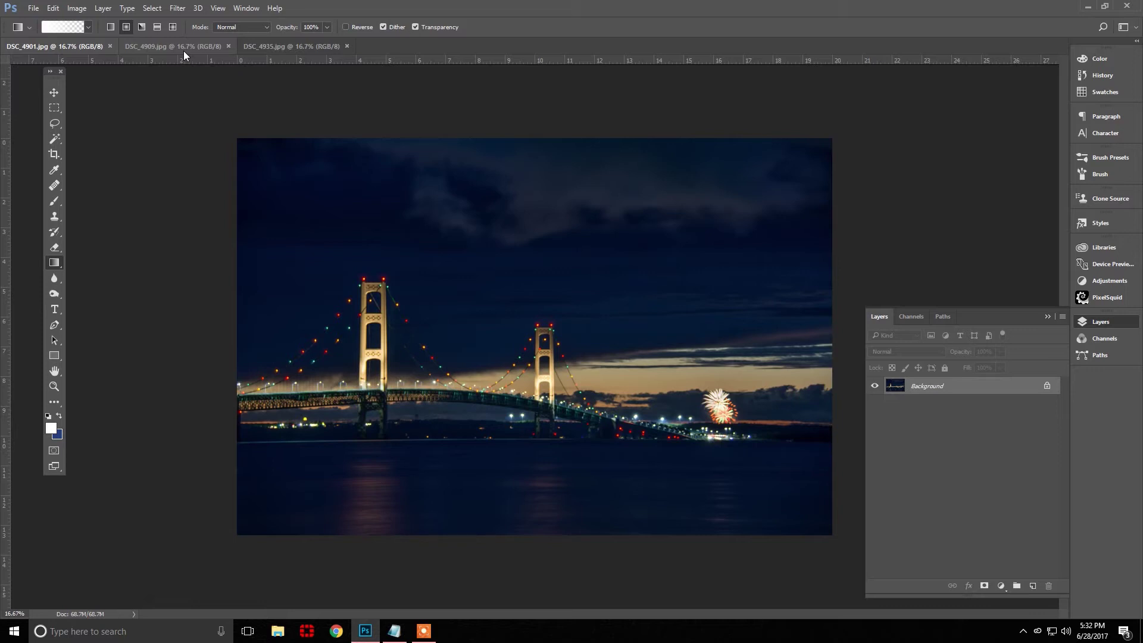
{"action": "left_click", "coordinate": [290, 45]}
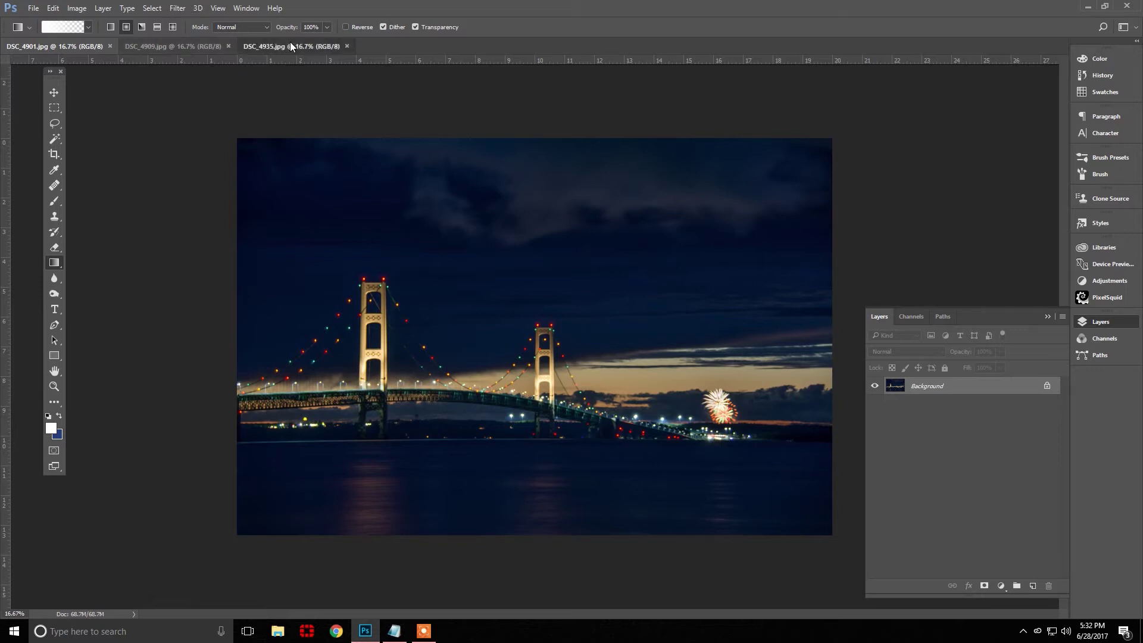
Close the DSC_4909, DSC_4935 and DSC_4901 photo documents.
{"action": "left_click", "coordinate": [205, 44]}
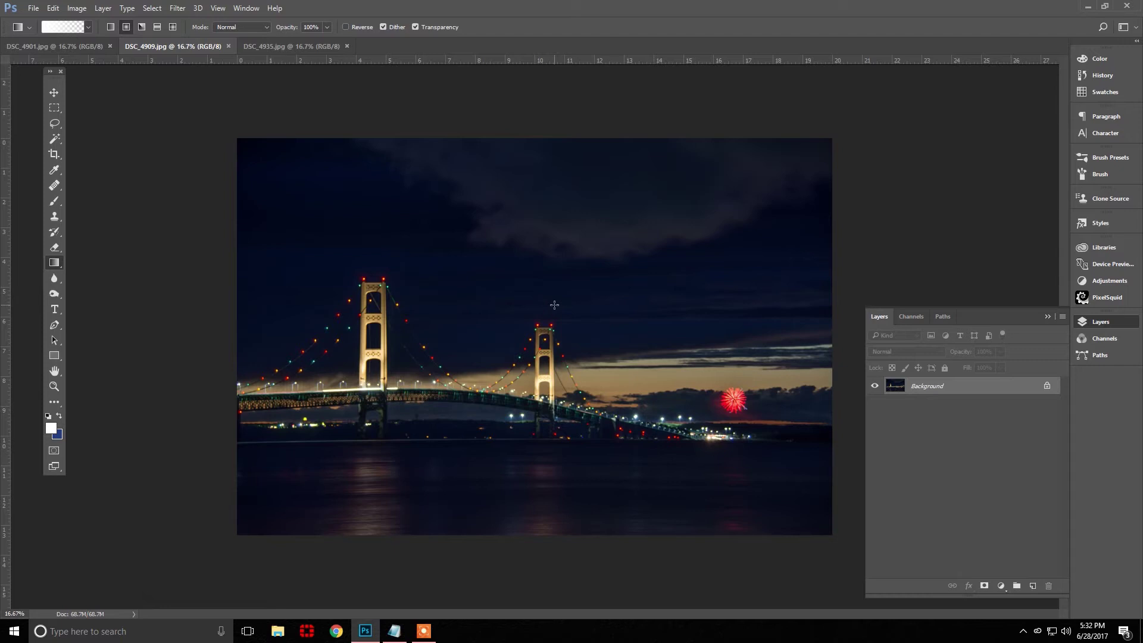
{"action": "left_click", "coordinate": [33, 8]}
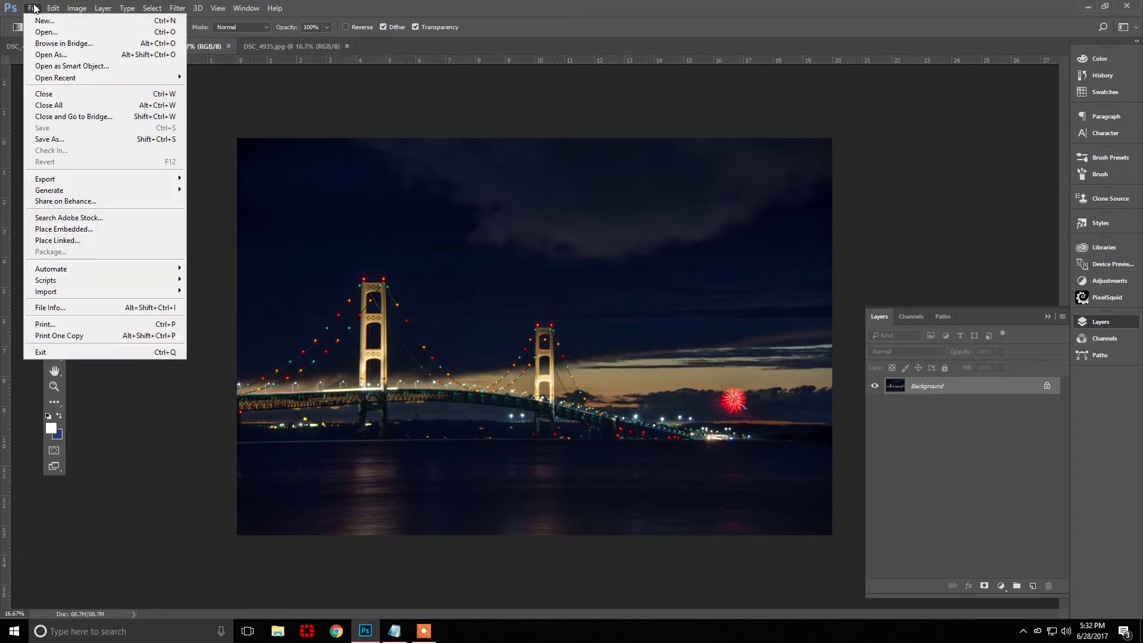
{"action": "left_click", "coordinate": [69, 94]}
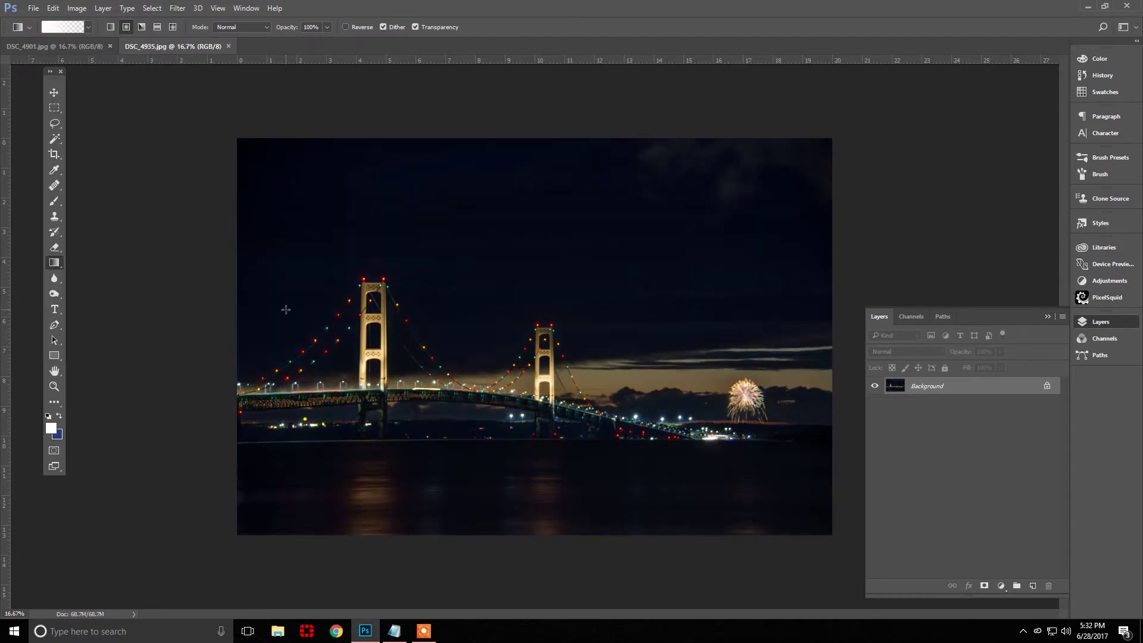
{"action": "left_click", "coordinate": [228, 45]}
{"action": "left_click", "coordinate": [109, 45]}
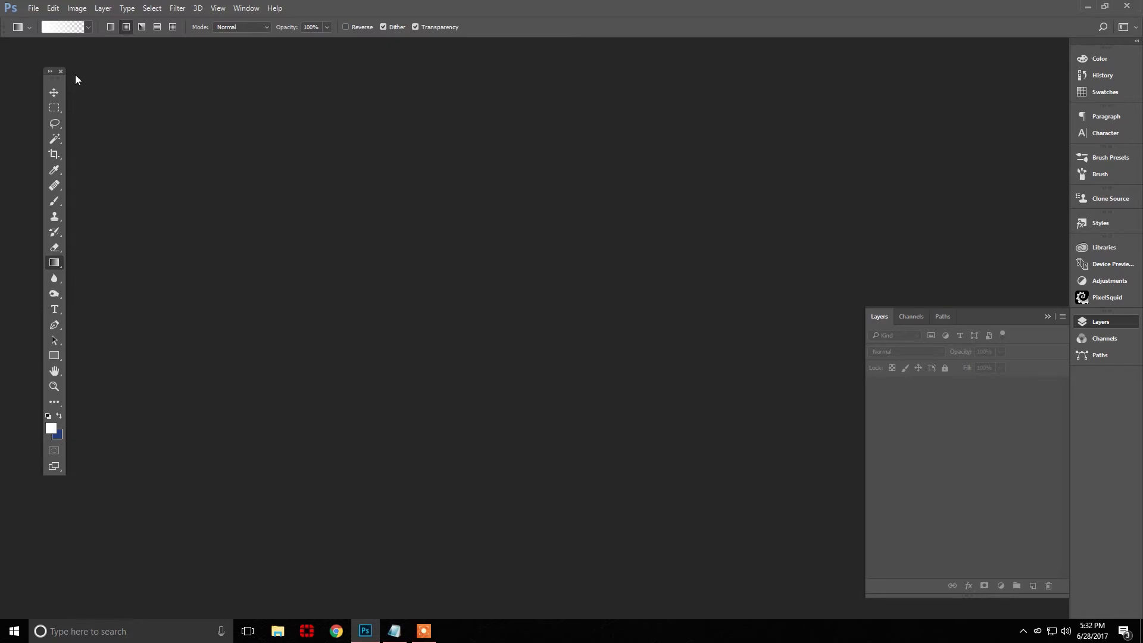
Start File > Scripts > Load Files into Stack and browse for the source photos.
{"action": "left_click", "coordinate": [33, 7]}
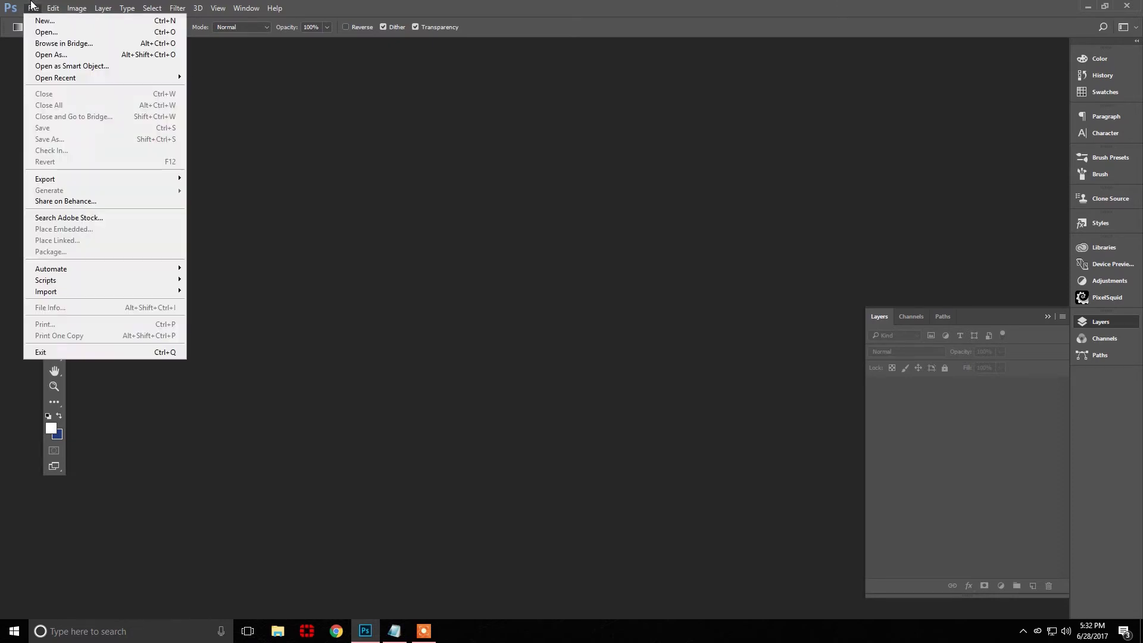
{"action": "mouse_move", "coordinate": [81, 281]}
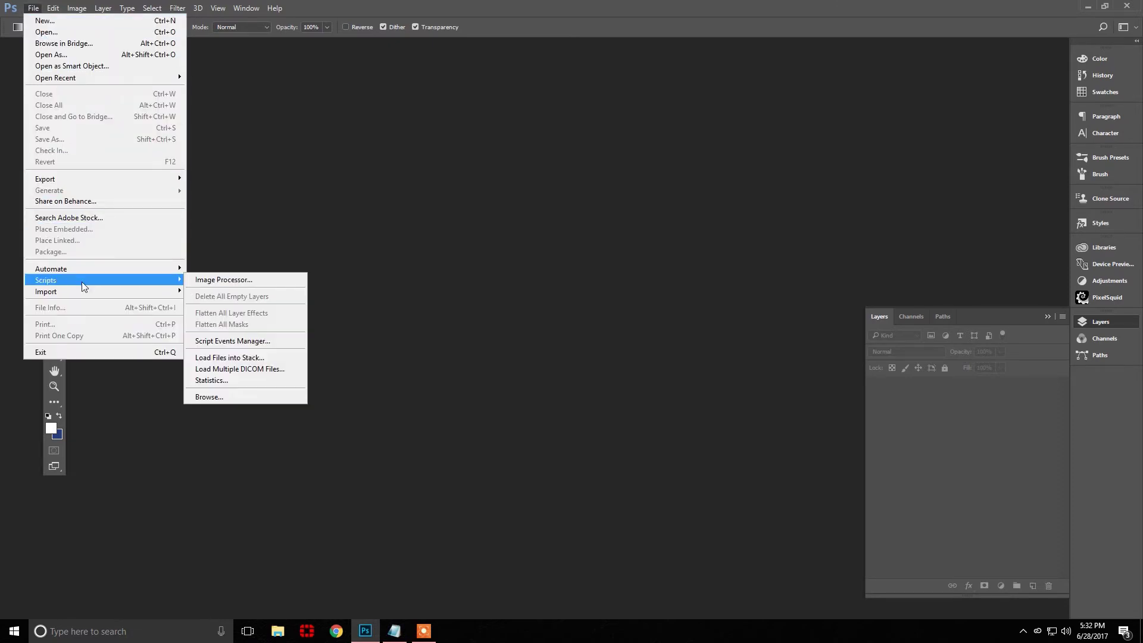
{"action": "left_click", "coordinate": [251, 359]}
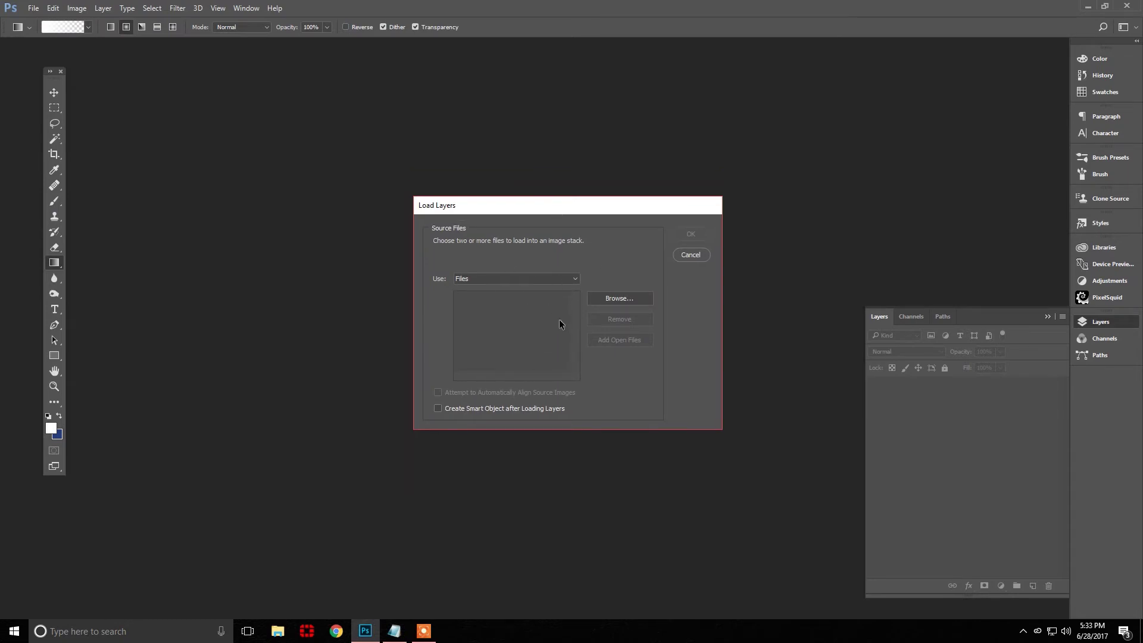
{"action": "left_click", "coordinate": [614, 299]}
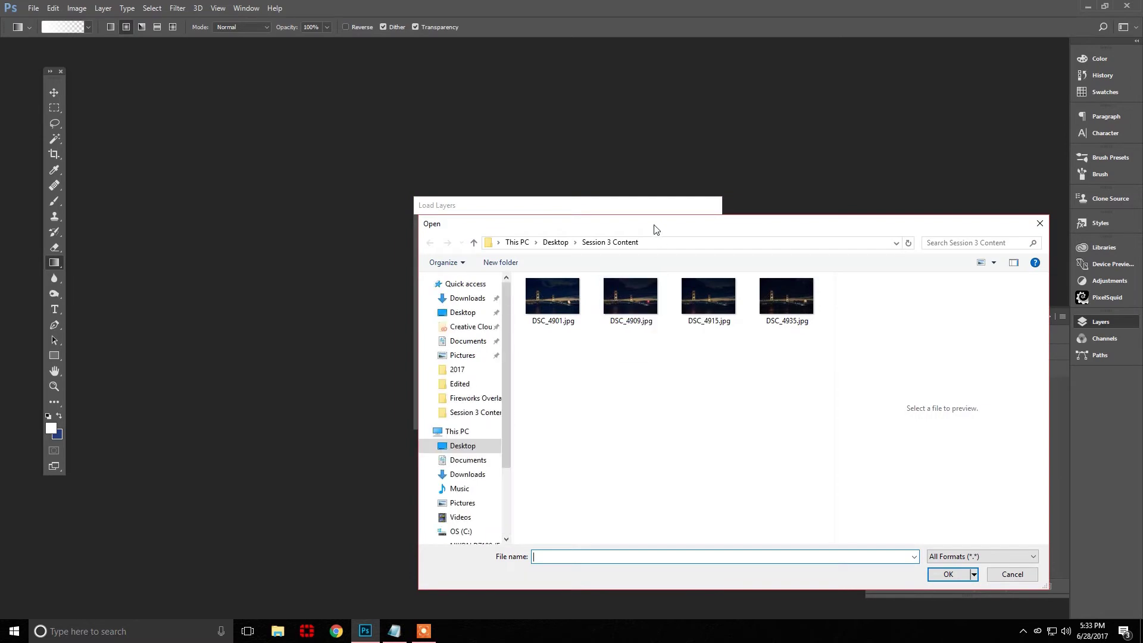
{"action": "left_click_drag", "start_coordinate": [655, 229], "coordinate": [523, 142]}
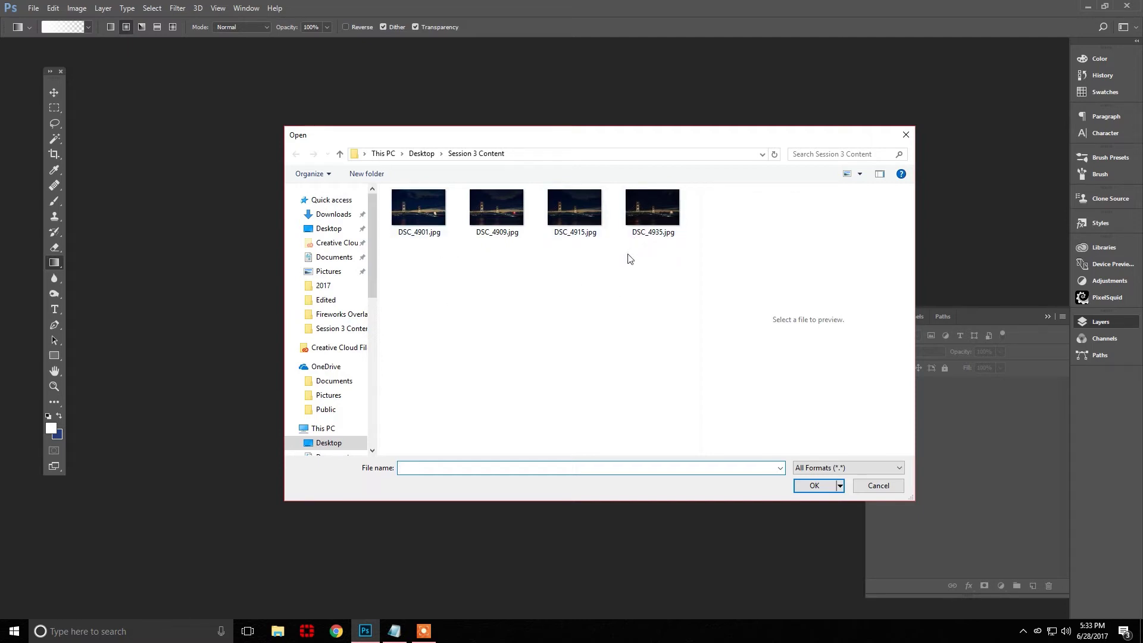
Select DSC_4901, DSC_4909, DSC_4915 and DSC_4935 and load them as stacked layers.
{"action": "left_click", "coordinate": [420, 211]}
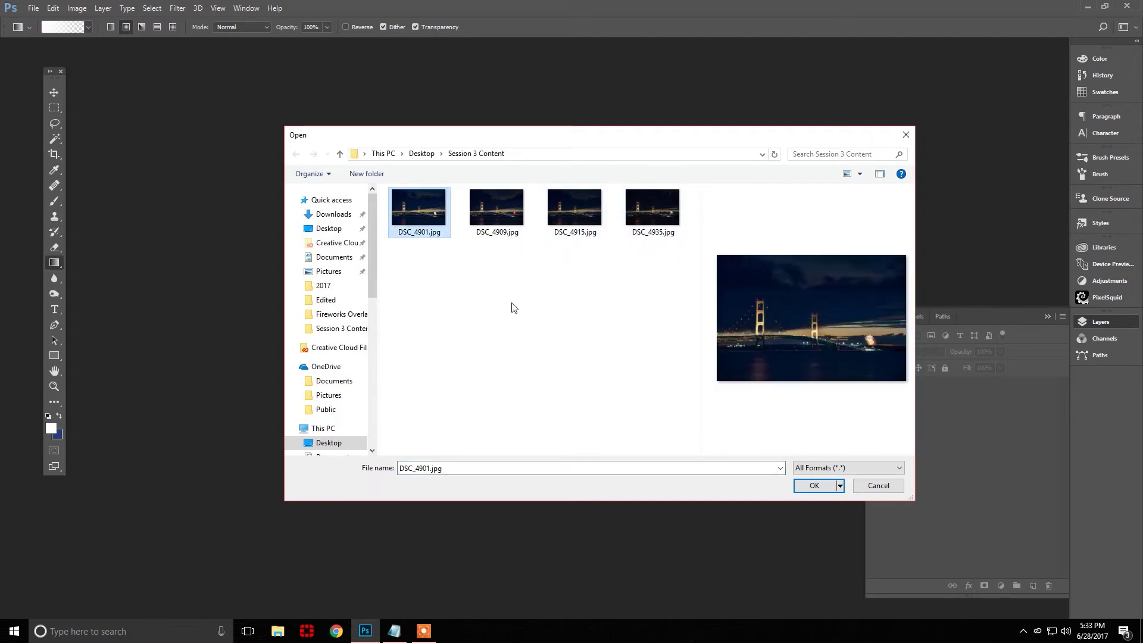
{"action": "left_click", "coordinate": [508, 218]}
{"action": "left_click", "coordinate": [657, 211]}
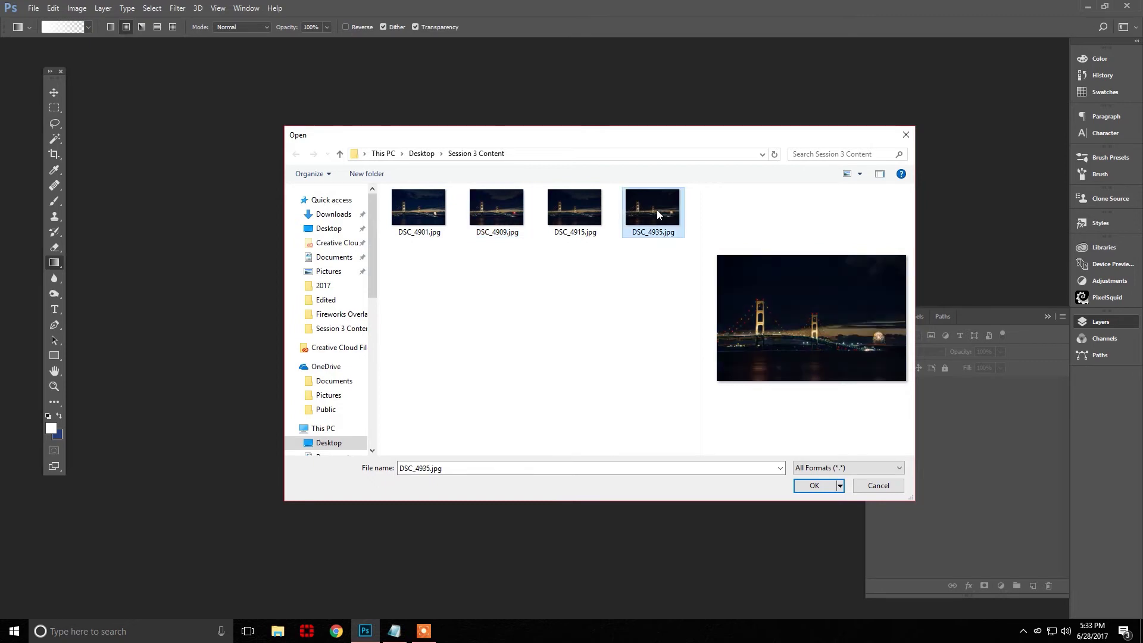
{"action": "left_click", "coordinate": [572, 212]}
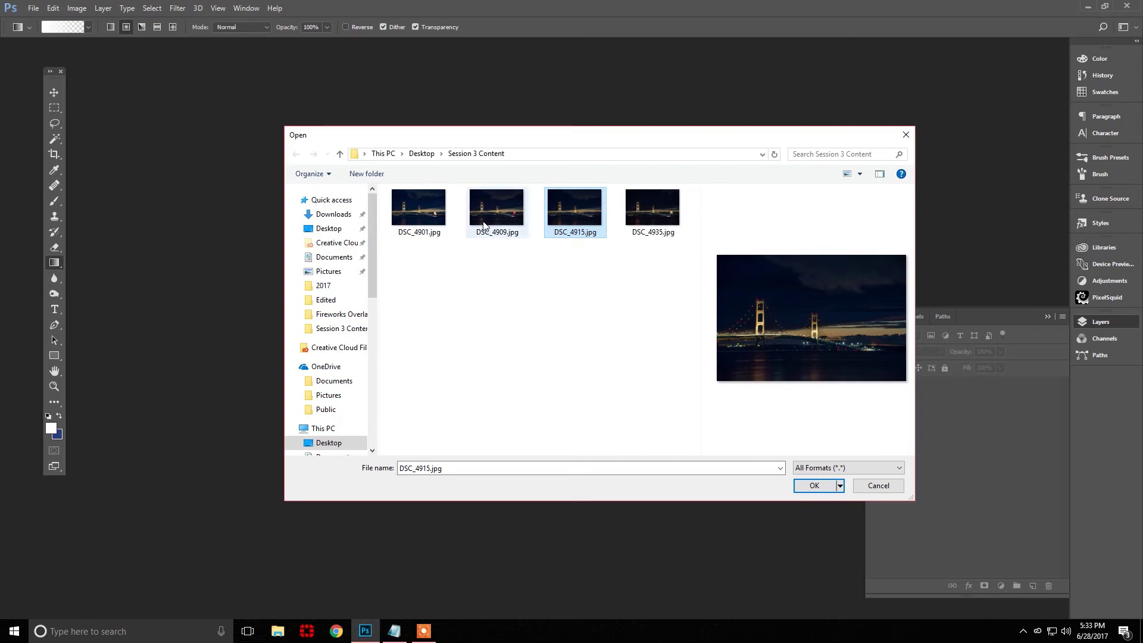
{"action": "left_click_drag", "start_coordinate": [415, 271], "coordinate": [657, 213]}
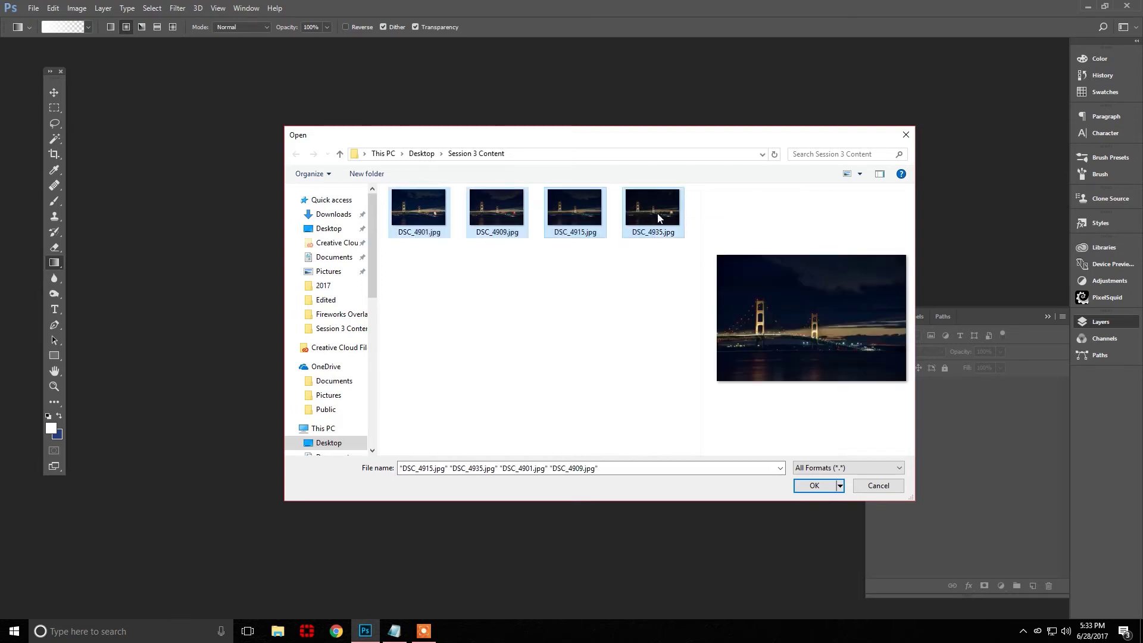
{"action": "left_click", "coordinate": [808, 481]}
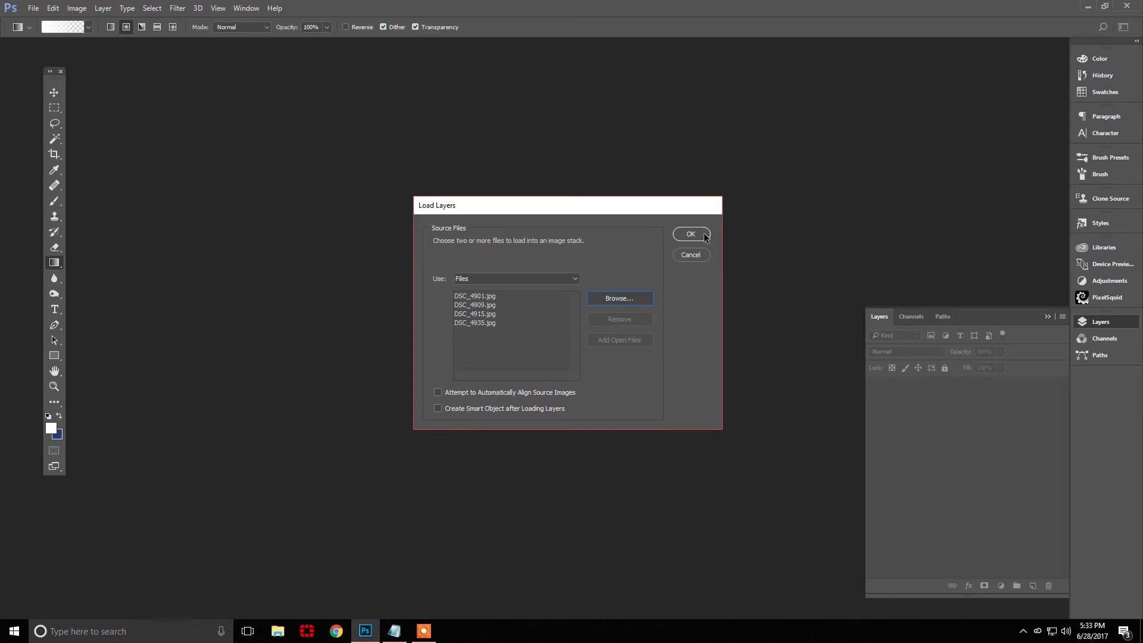
{"action": "left_click", "coordinate": [685, 233]}
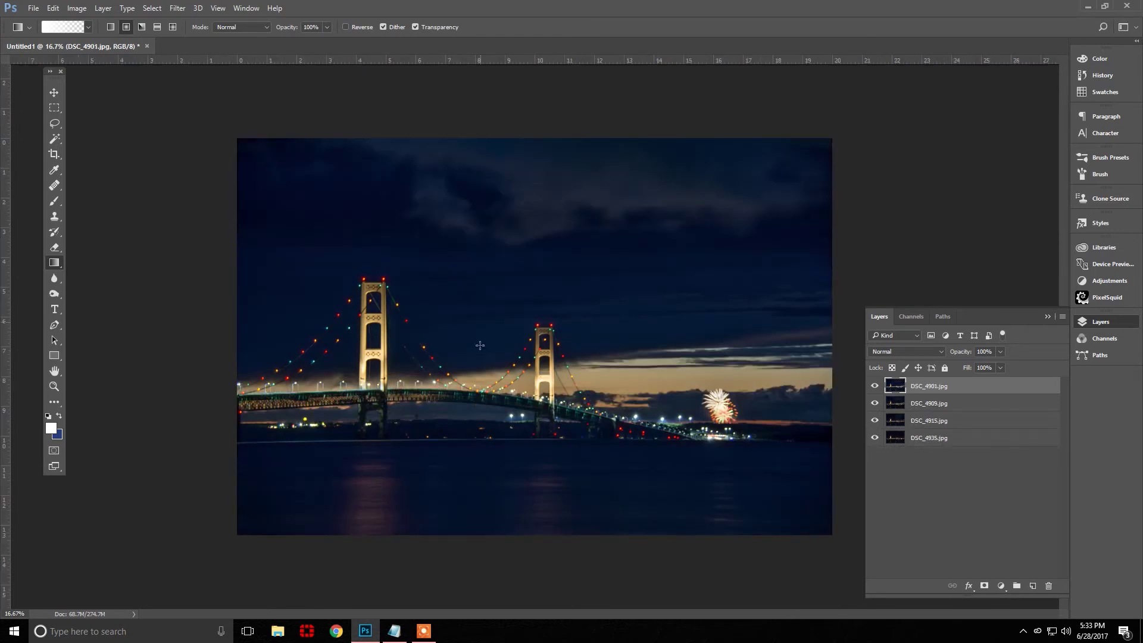
Click through the four layers, ending with DSC_4915 selected.
{"action": "left_click", "coordinate": [943, 438]}
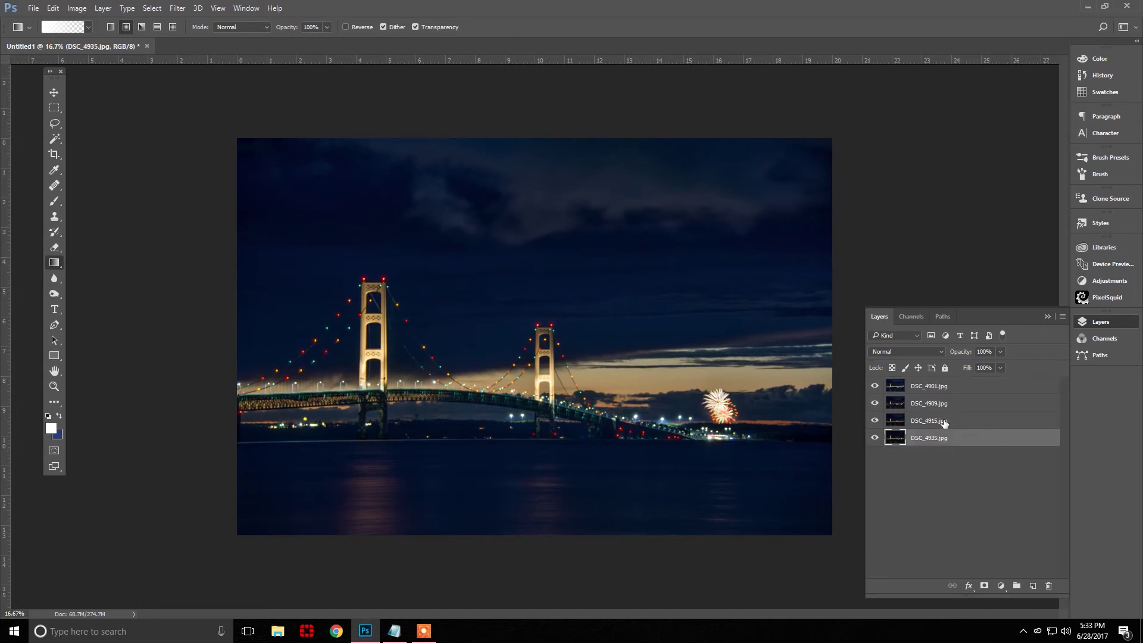
{"action": "left_click", "coordinate": [946, 420]}
{"action": "left_click", "coordinate": [944, 403]}
{"action": "left_click", "coordinate": [944, 387]}
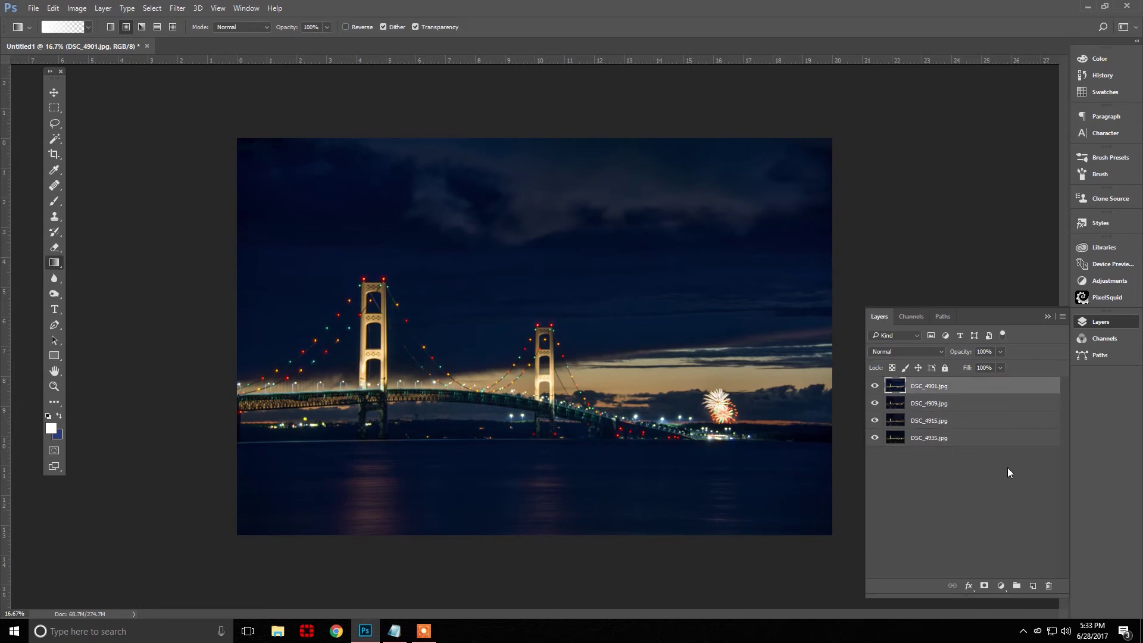
{"action": "left_click", "coordinate": [978, 425]}
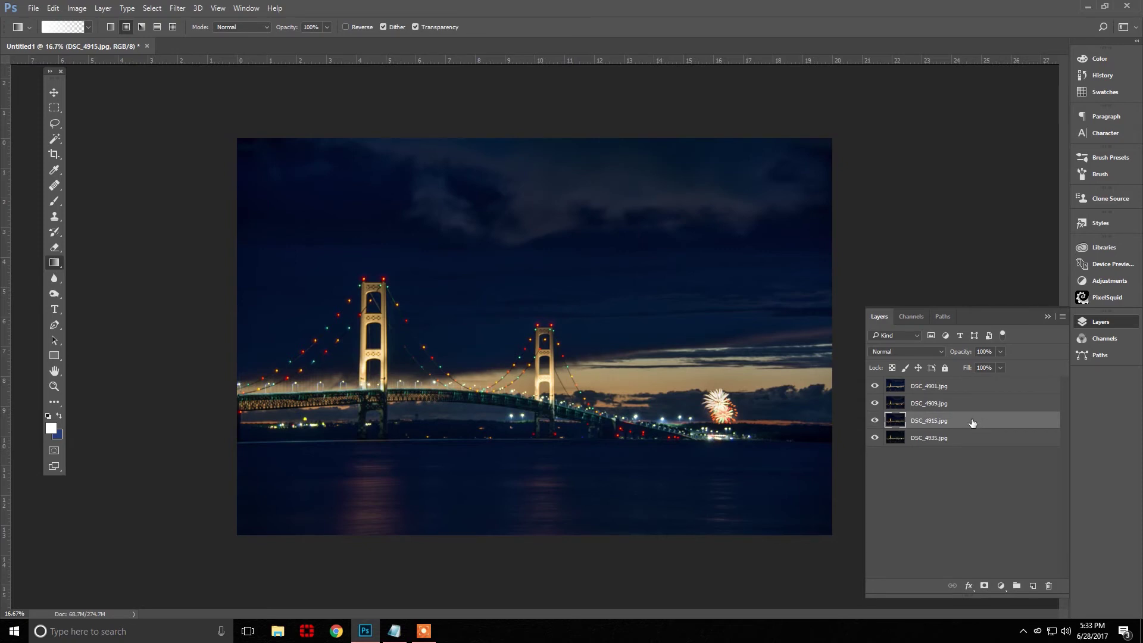
Hide the upper layers, drag DSC_4915 below DSC_4935, then show all layers again.
{"action": "left_click_drag", "start_coordinate": [874, 386], "coordinate": [875, 403]}
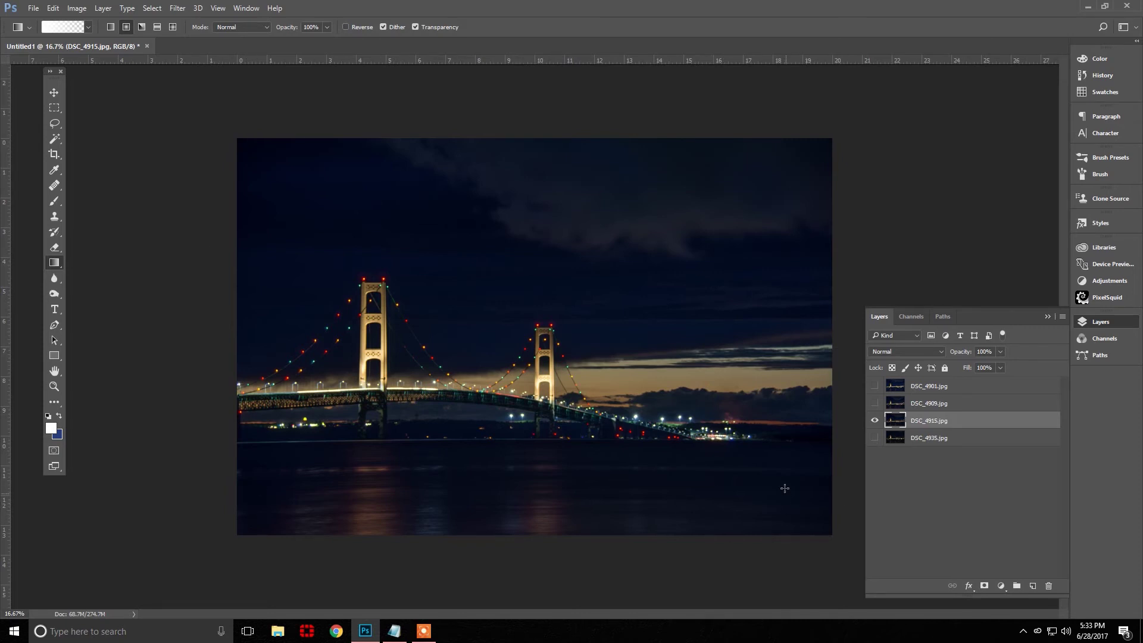
{"action": "left_click_drag", "start_coordinate": [955, 428], "coordinate": [963, 447]}
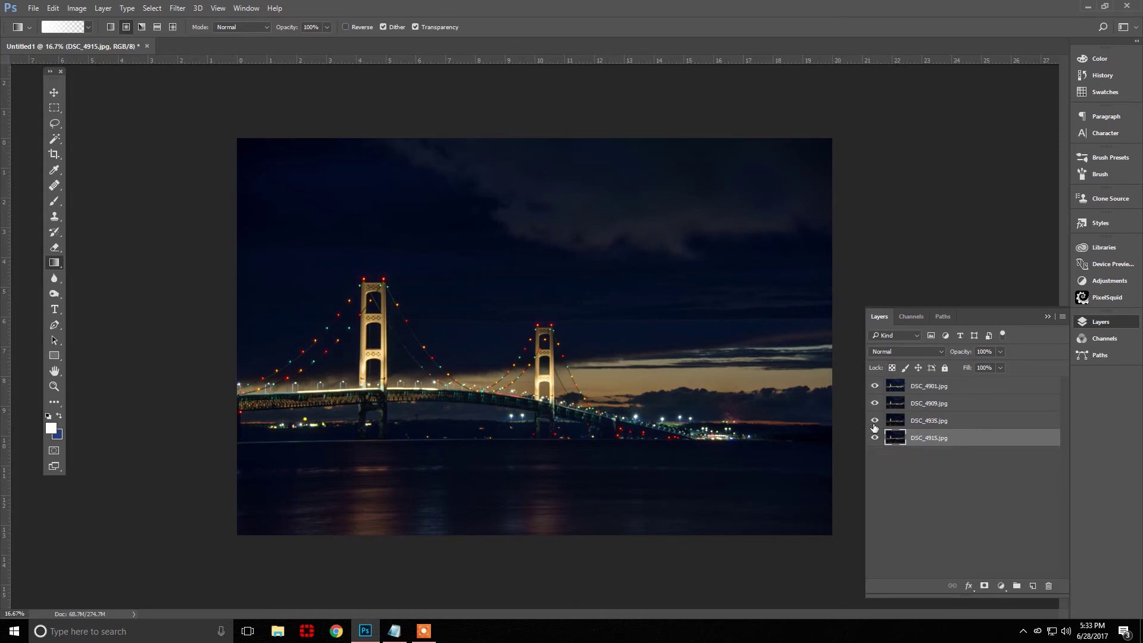
{"action": "left_click_drag", "start_coordinate": [874, 385], "coordinate": [875, 420]}
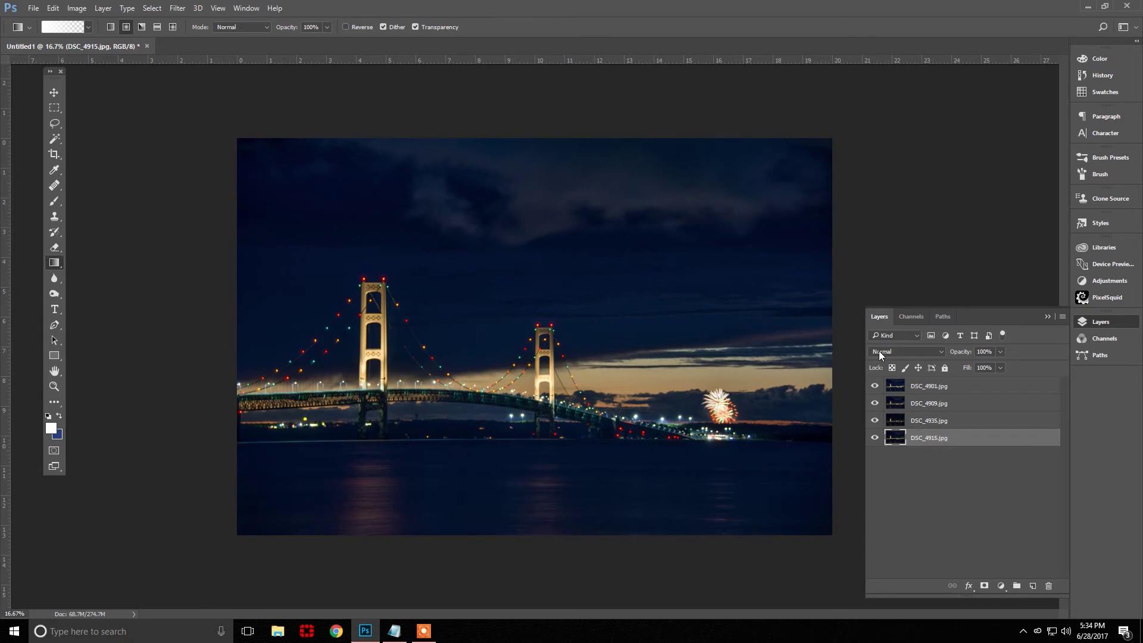
{"action": "left_click", "coordinate": [919, 381]}
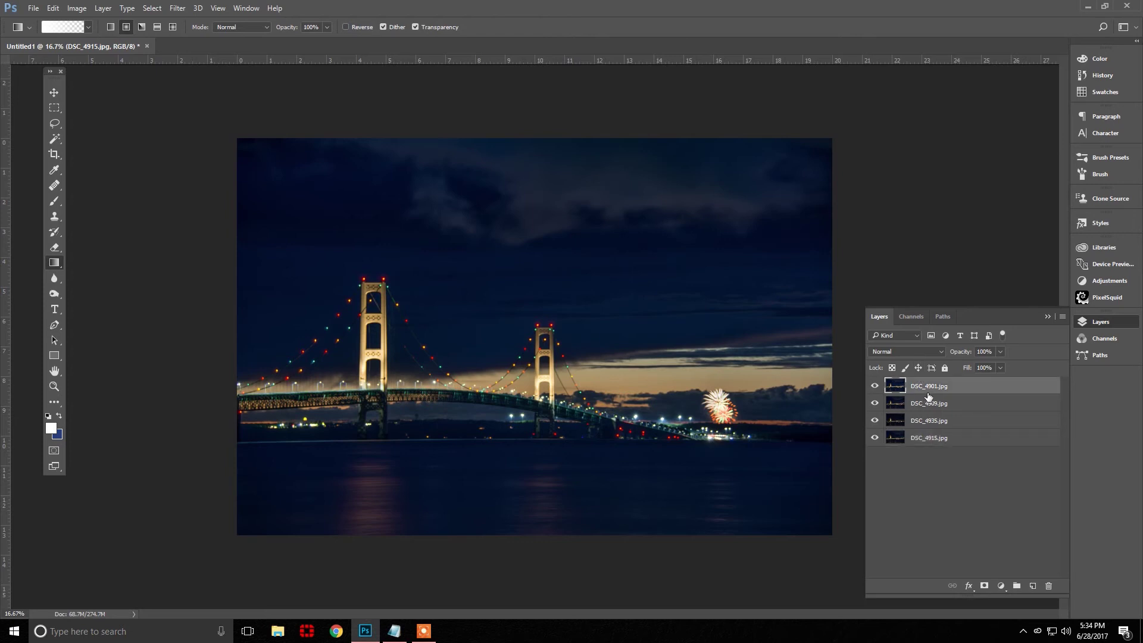
{"action": "left_click", "coordinate": [915, 355]}
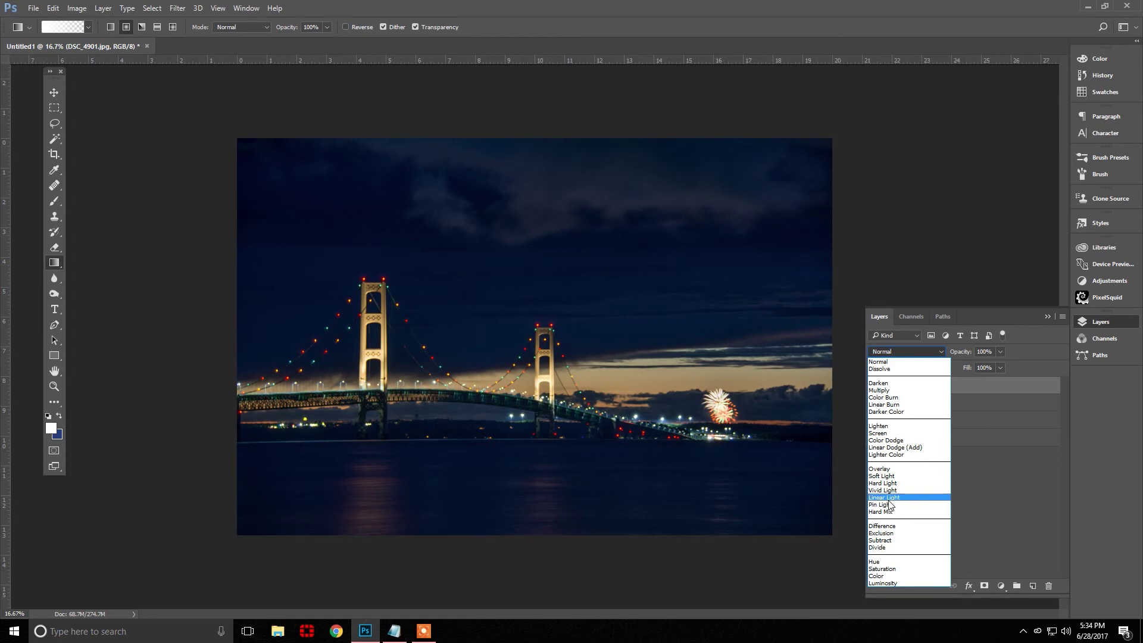
Switch DSC_4901, DSC_4909 and DSC_4935 to Lighten blend mode, then hide DSC_4901 to compare.
{"action": "left_click", "coordinate": [970, 406]}
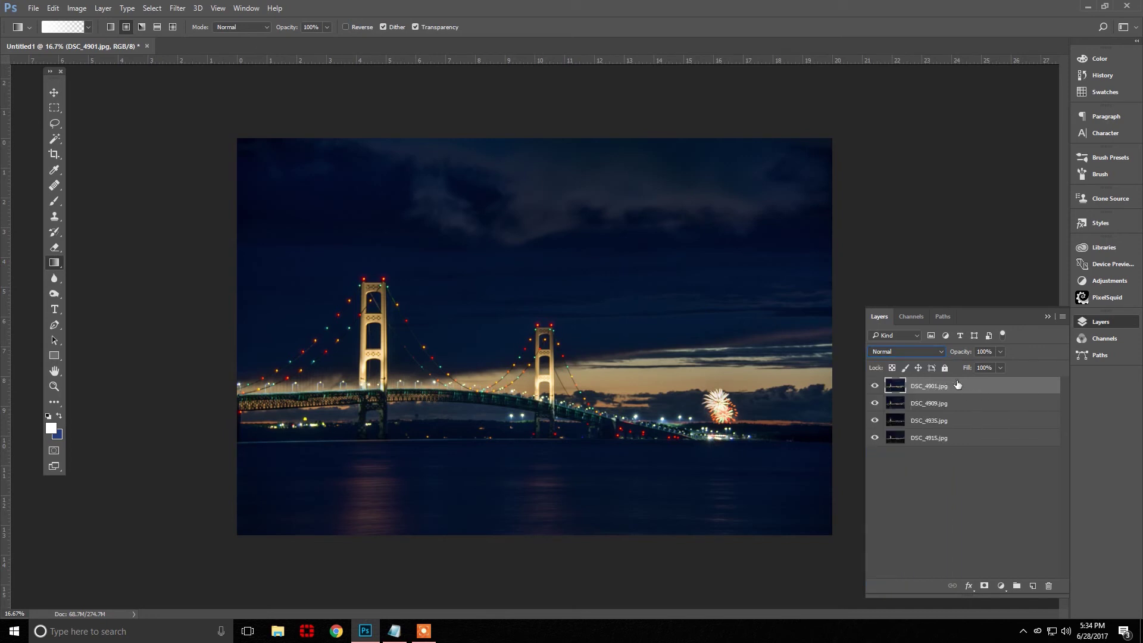
{"action": "left_click", "coordinate": [921, 352]}
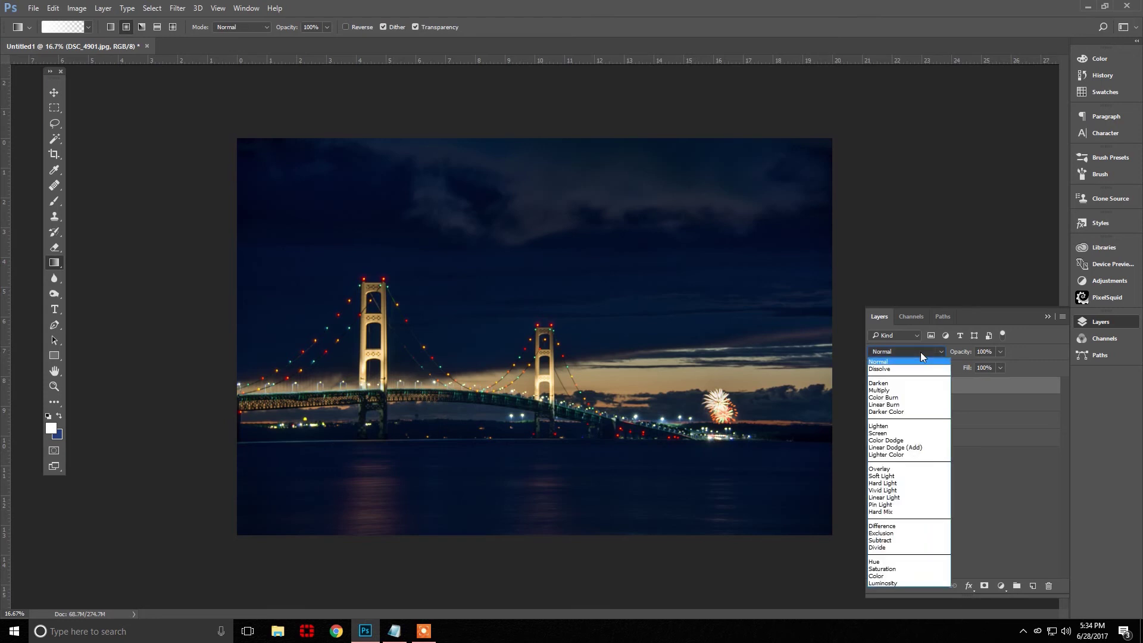
{"action": "left_click", "coordinate": [913, 426]}
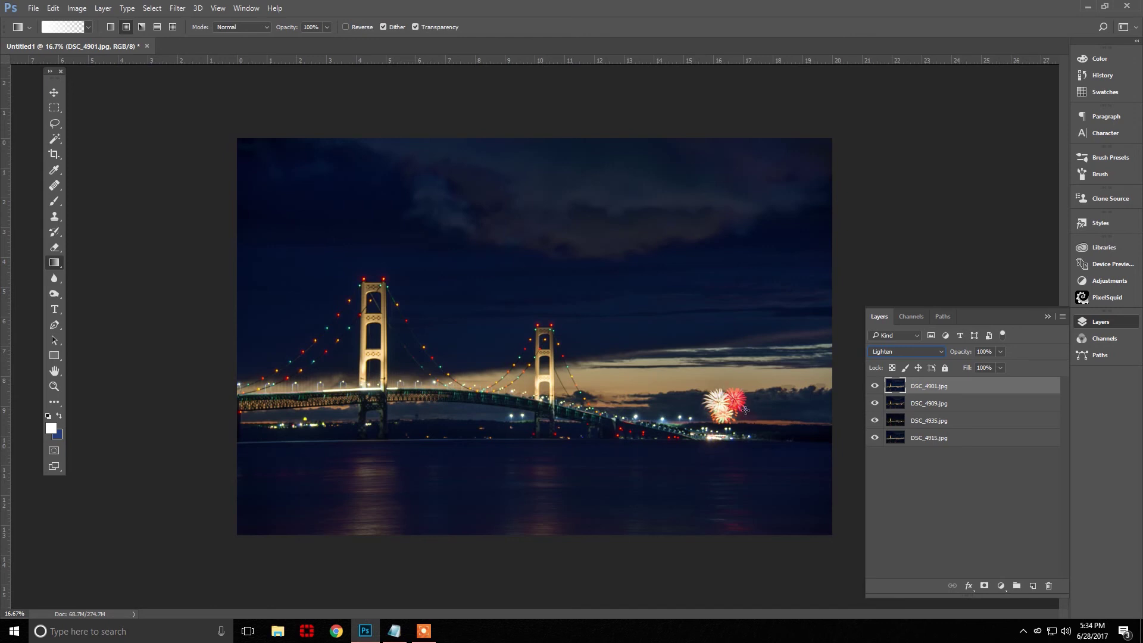
{"action": "left_click", "coordinate": [938, 406]}
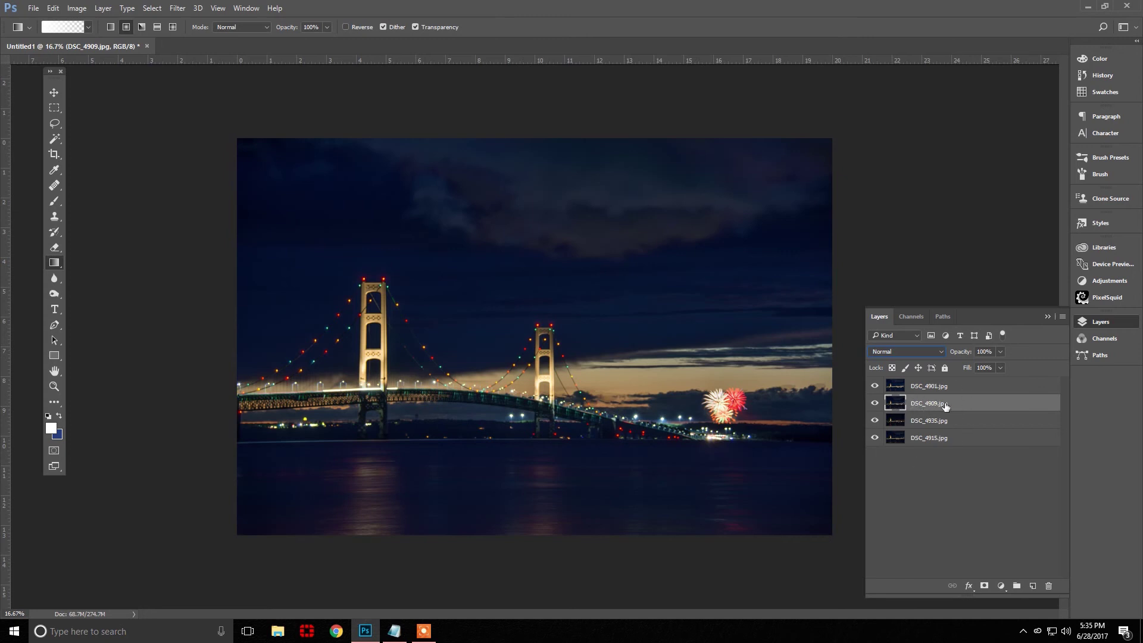
{"action": "left_click", "coordinate": [894, 350]}
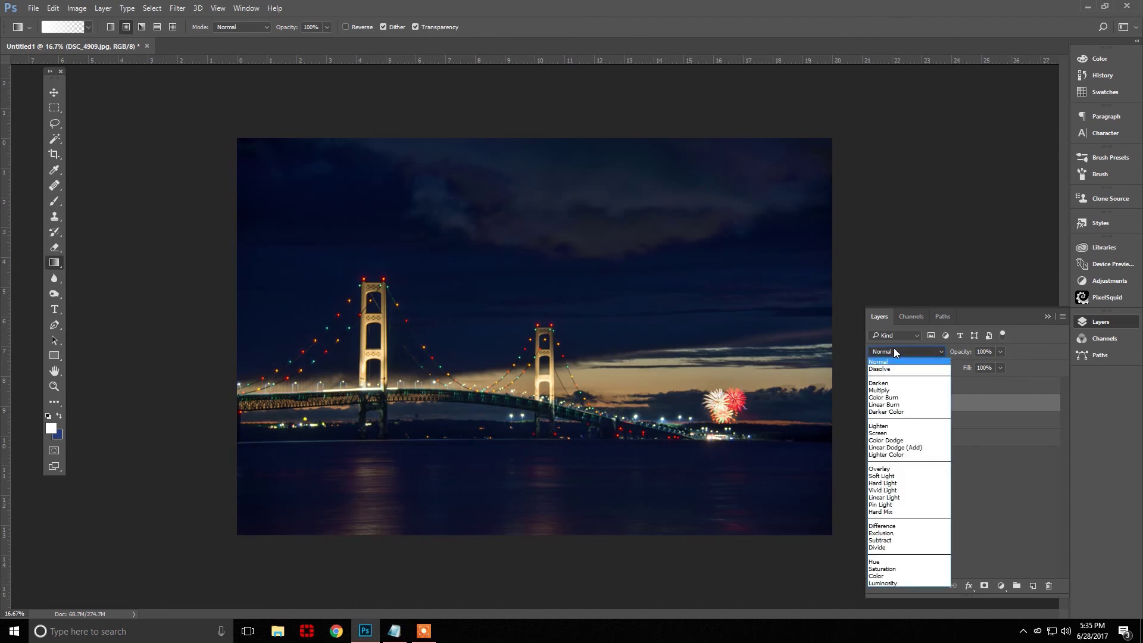
{"action": "left_click", "coordinate": [893, 426]}
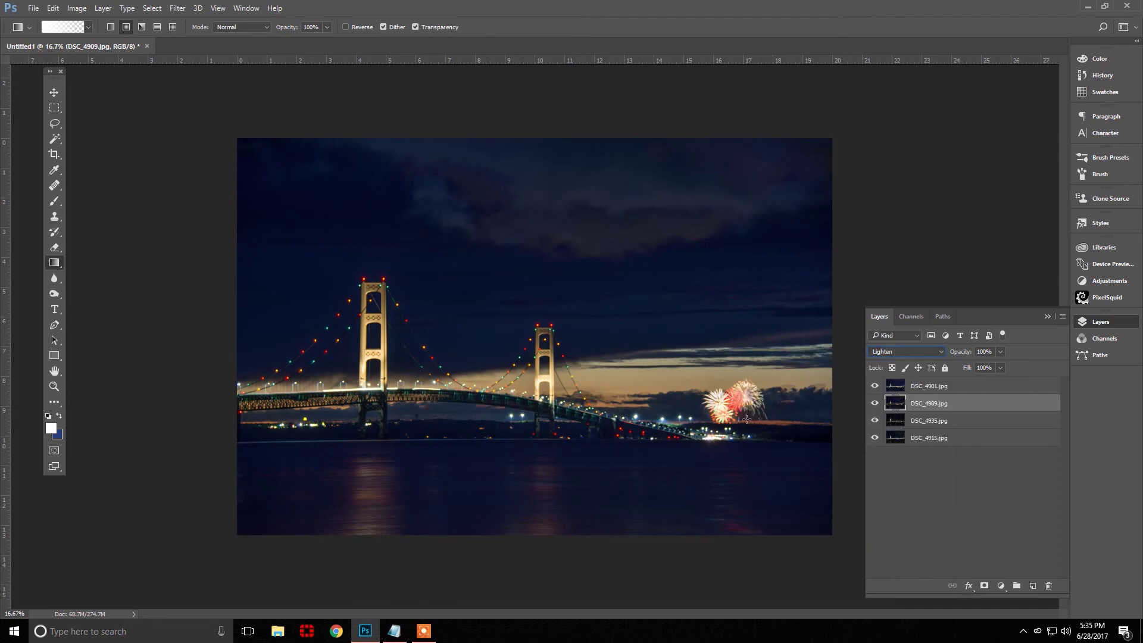
{"action": "left_click", "coordinate": [932, 422]}
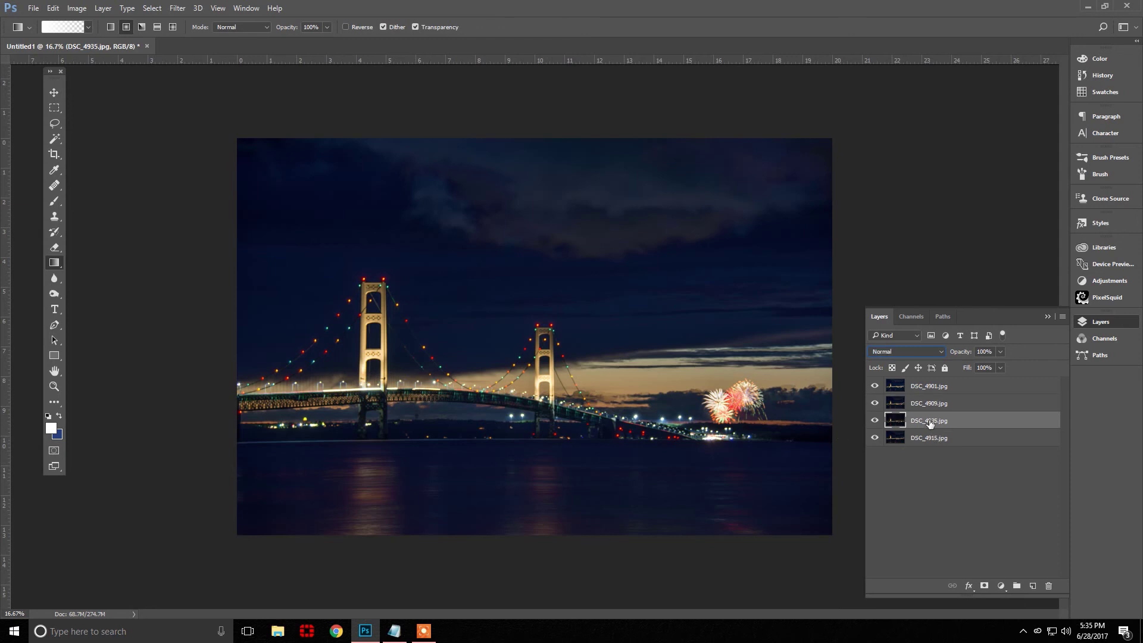
{"action": "left_click", "coordinate": [903, 352]}
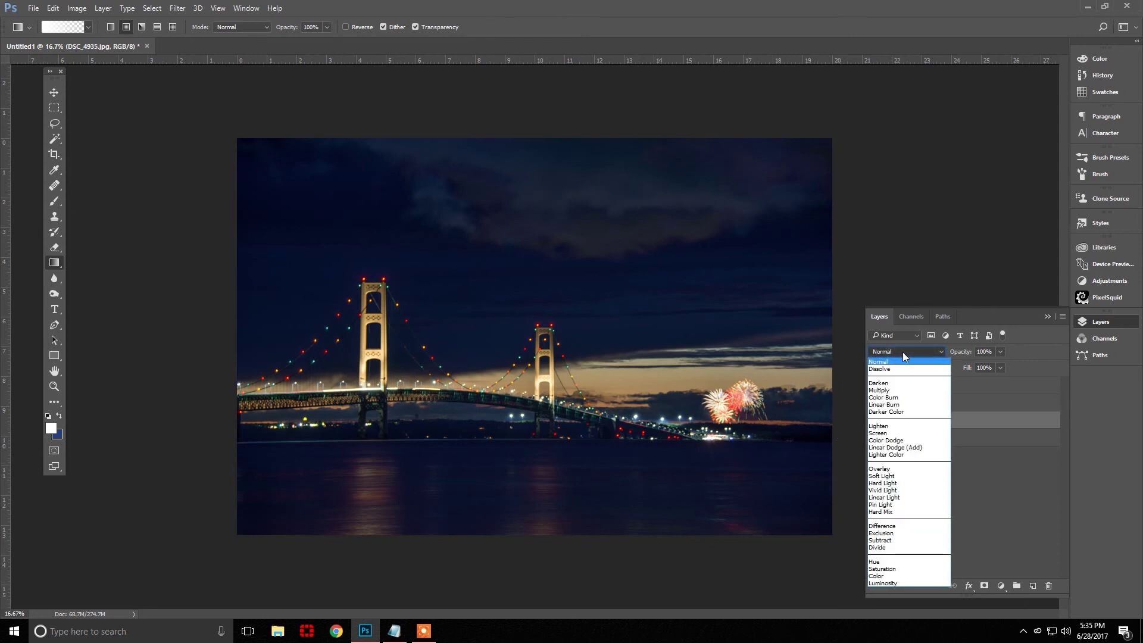
{"action": "left_click", "coordinate": [911, 427]}
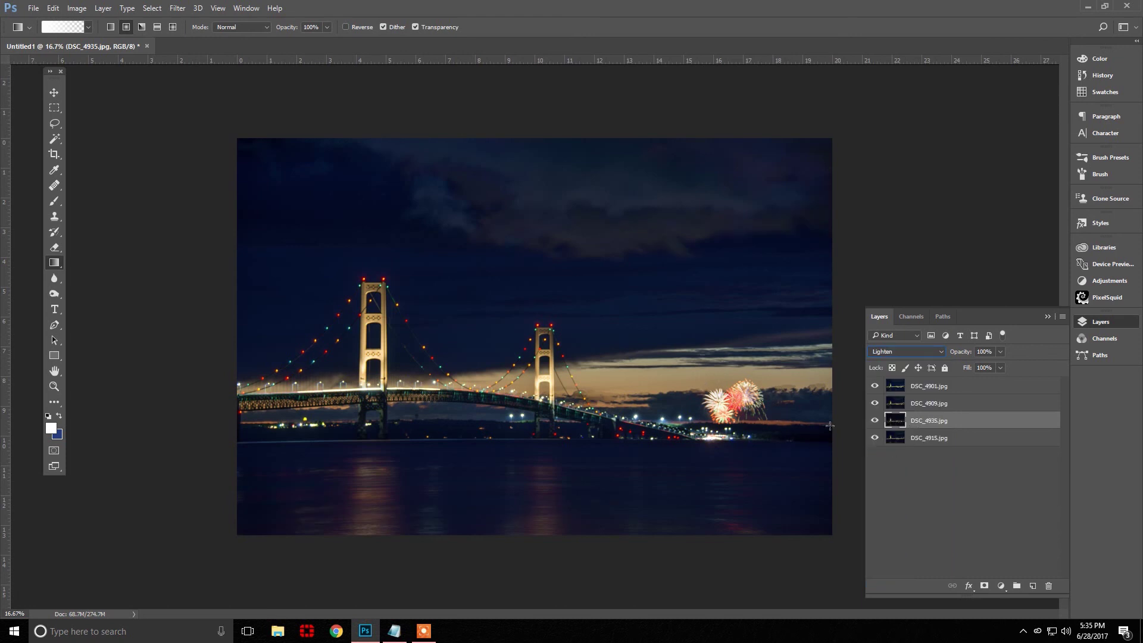
{"action": "left_click", "coordinate": [875, 387]}
Briefly hide DSC_4909, then turn DSC_4935, DSC_4909 and DSC_4901 back on.
{"action": "left_click", "coordinate": [875, 402]}
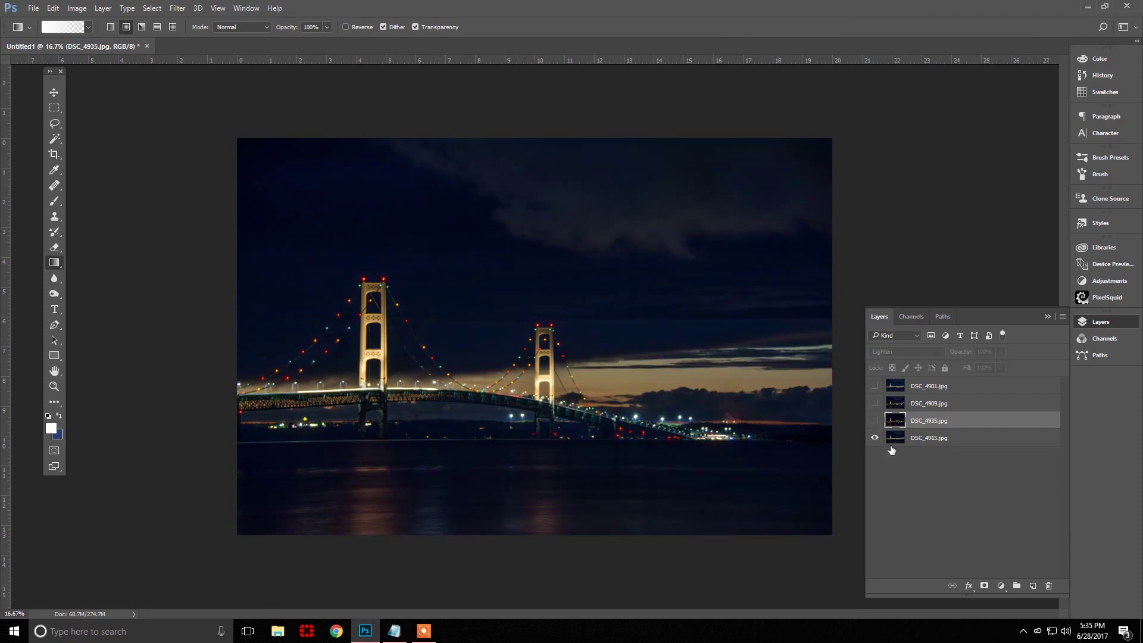
{"action": "left_click", "coordinate": [874, 422]}
{"action": "left_click", "coordinate": [874, 403]}
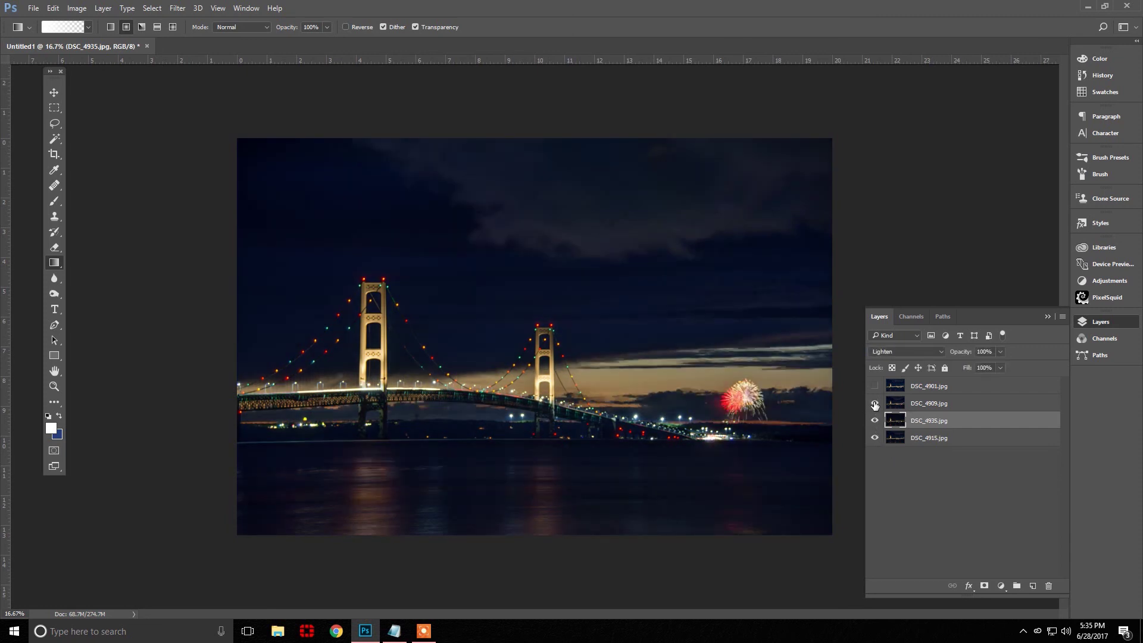
{"action": "left_click", "coordinate": [875, 386]}
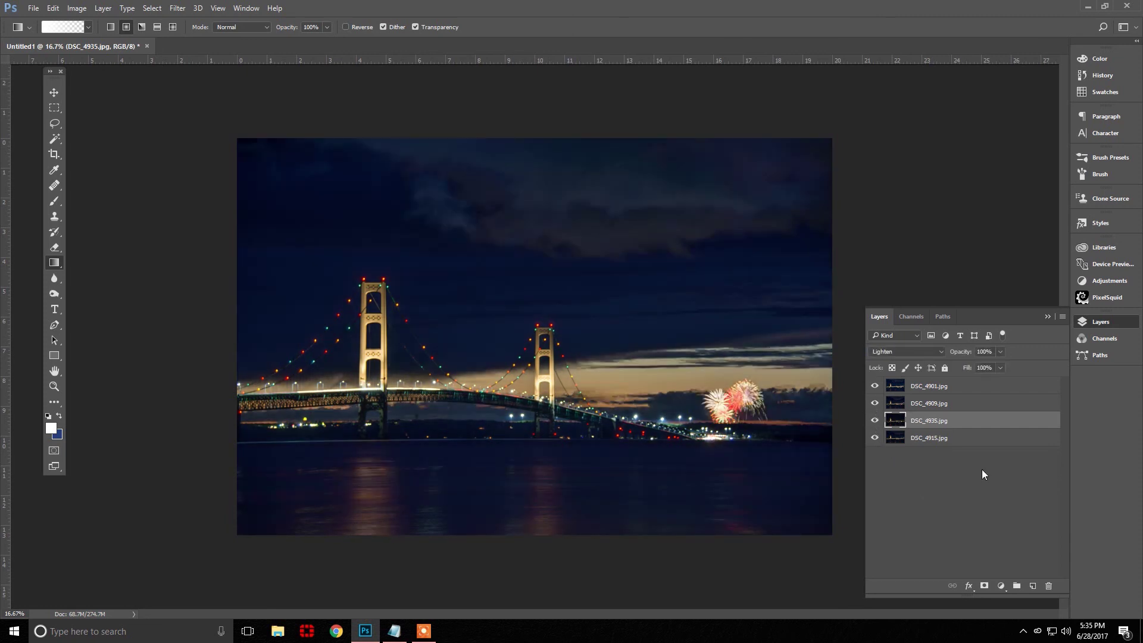